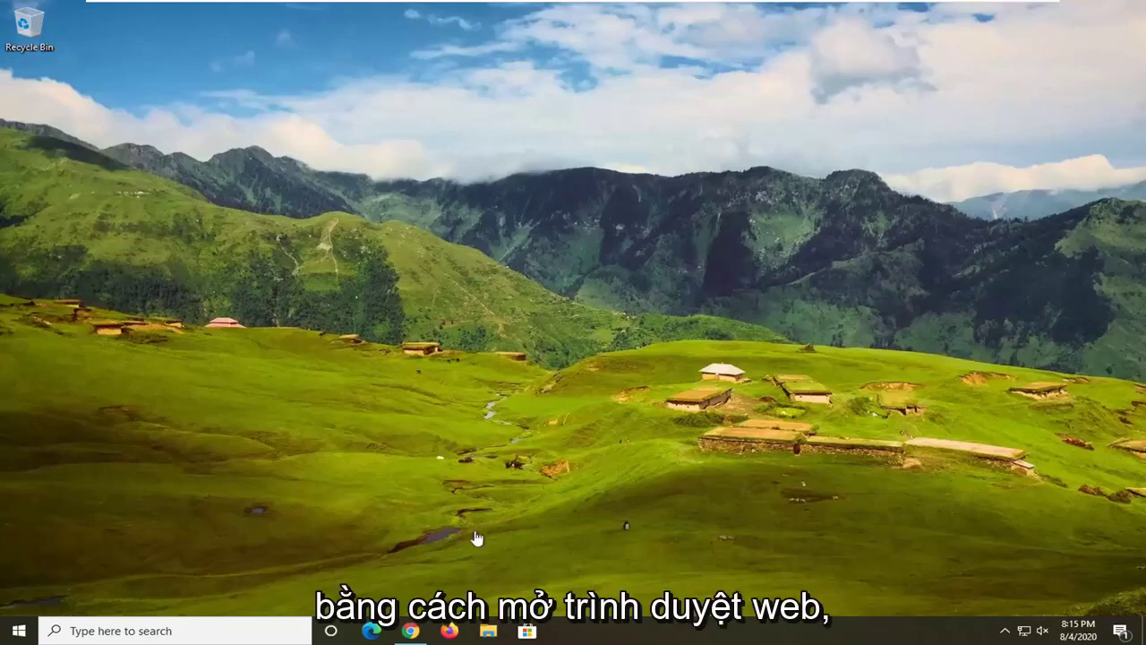
- Open a new Google Chrome window from the taskbar and maximize it
right_click(410, 630)
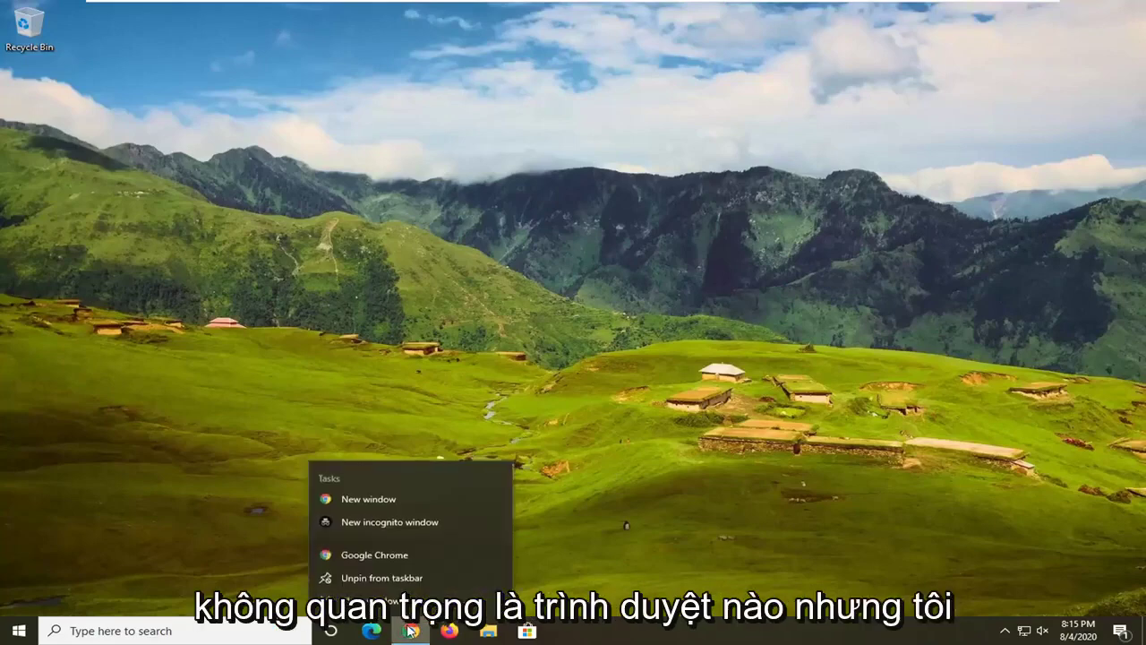
click(394, 549)
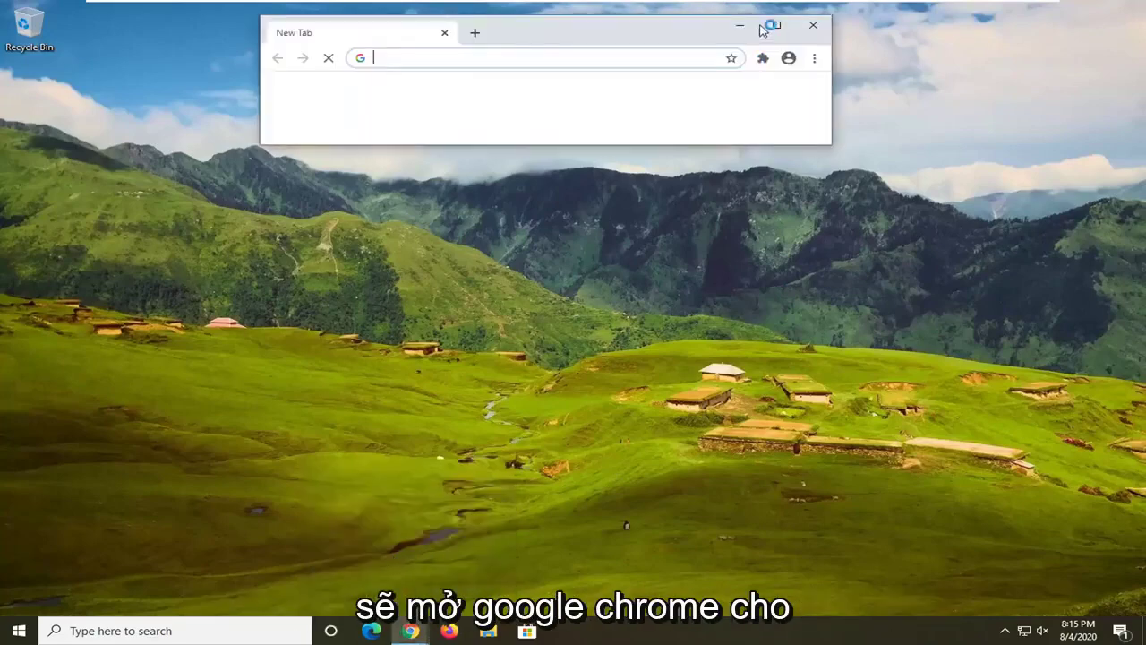
click(770, 25)
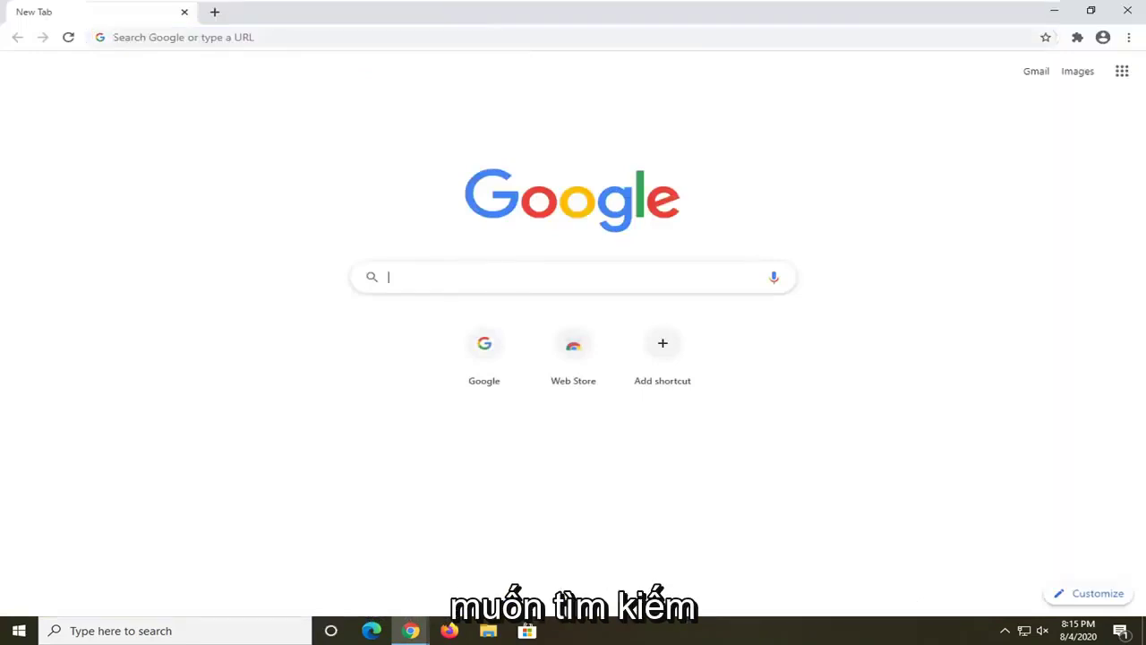
- Search Google for 'microsoft visual c++' and open Microsoft's Visual C++ 2015 Redistributable download page
text(microsoft visua)
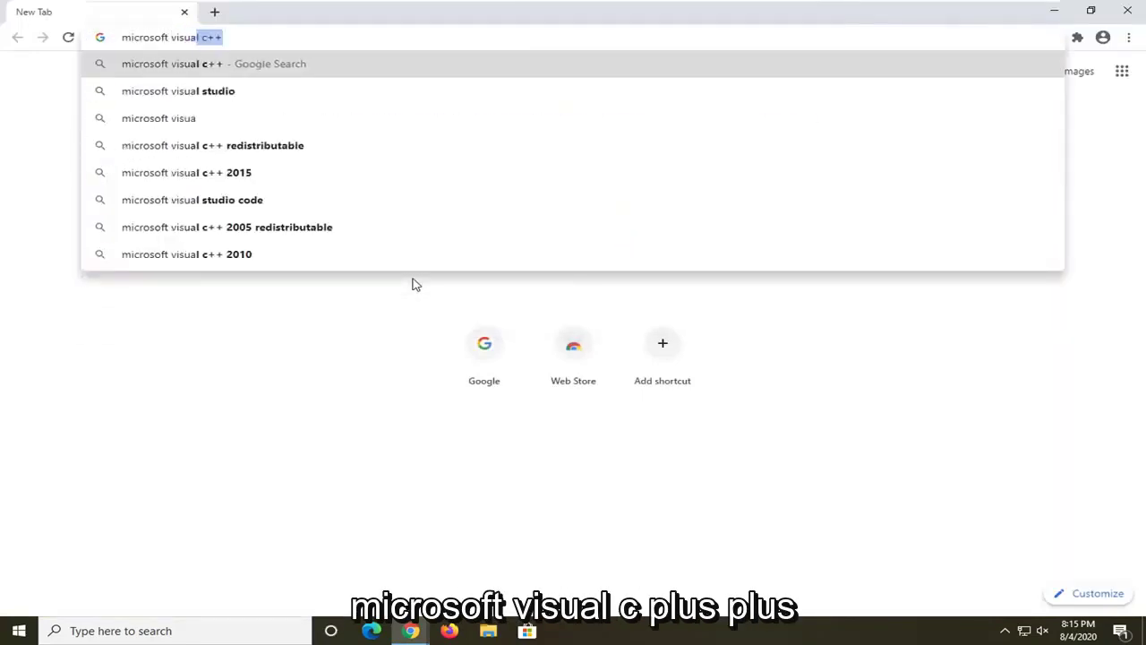
text(l c++)
key(Return)
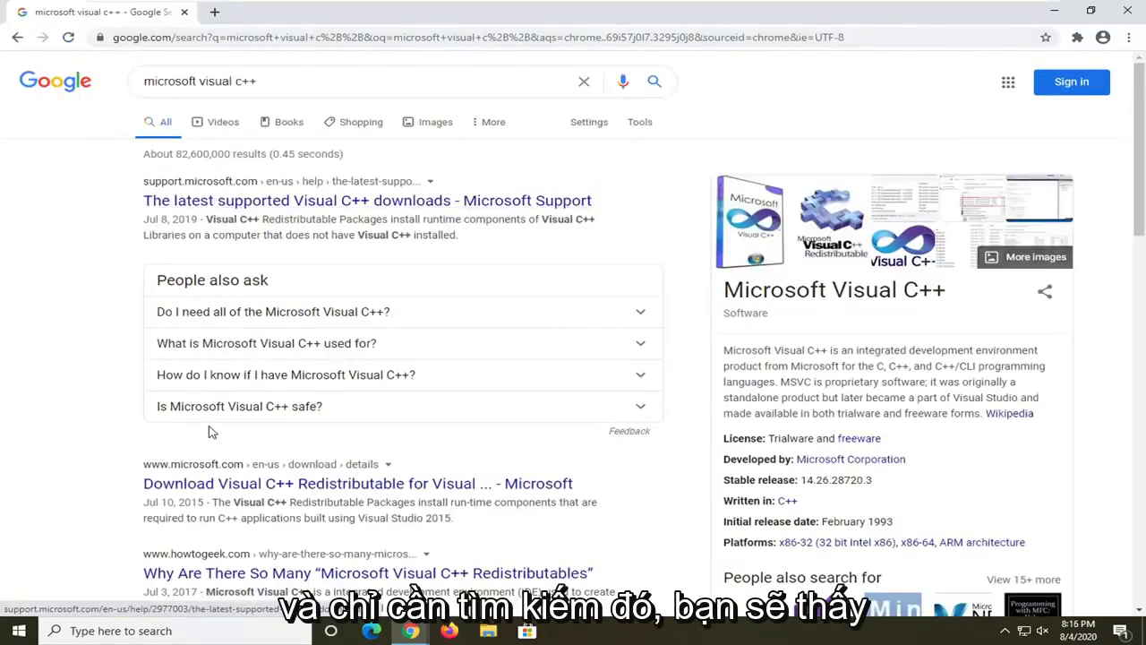
scroll(208, 433, down, 1)
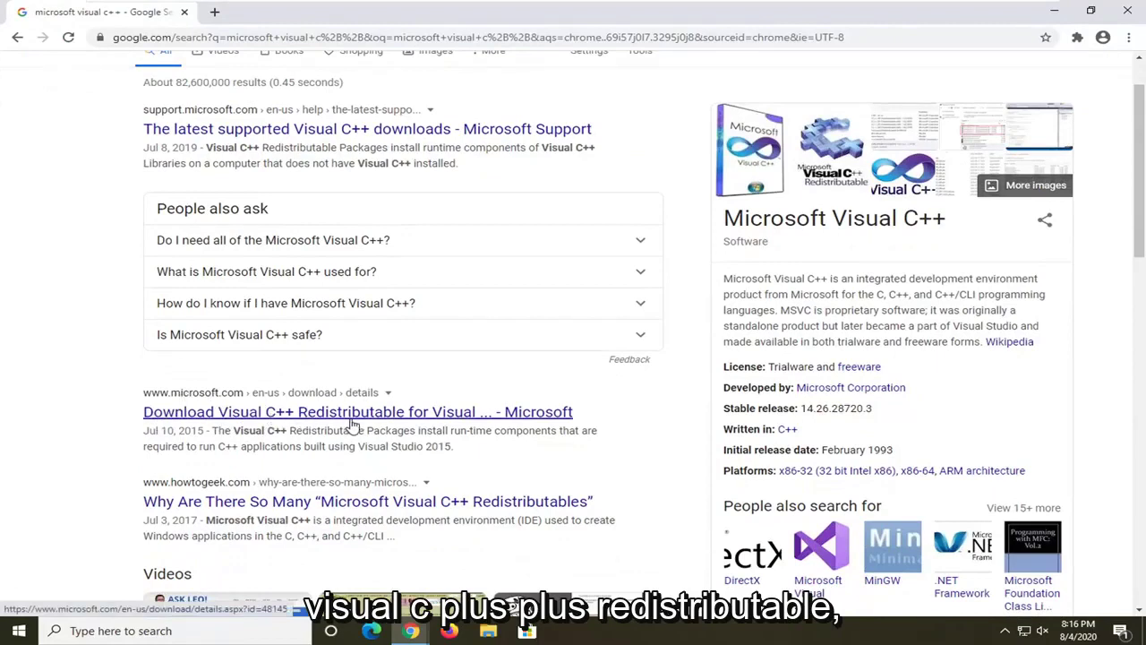
click(295, 419)
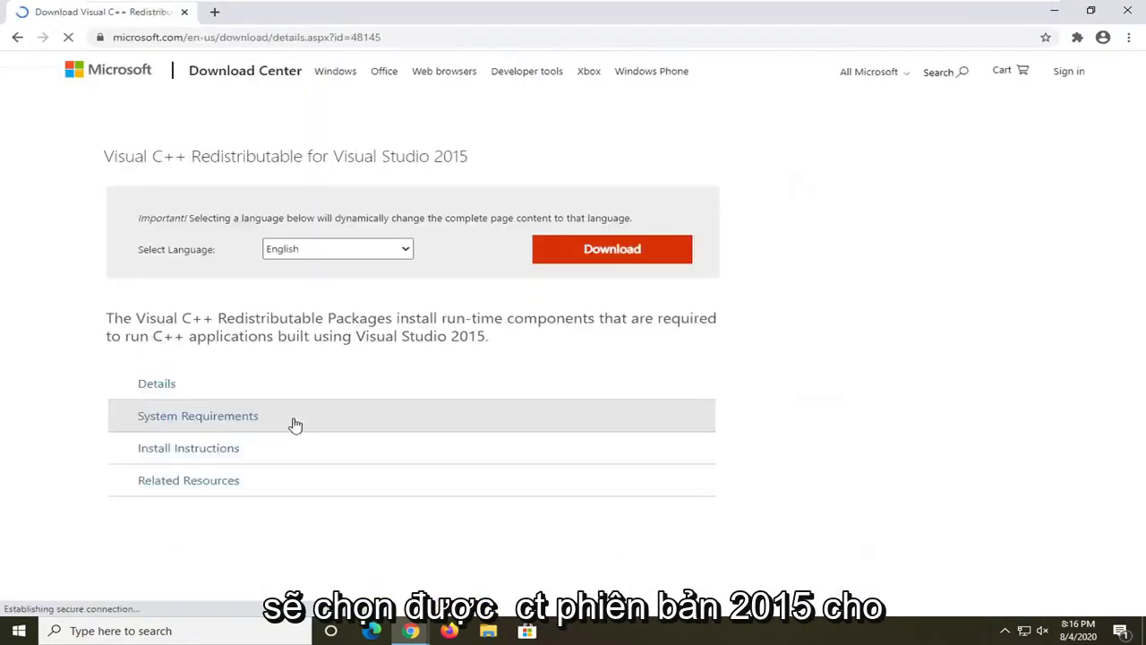
scroll(393, 415, down, 3)
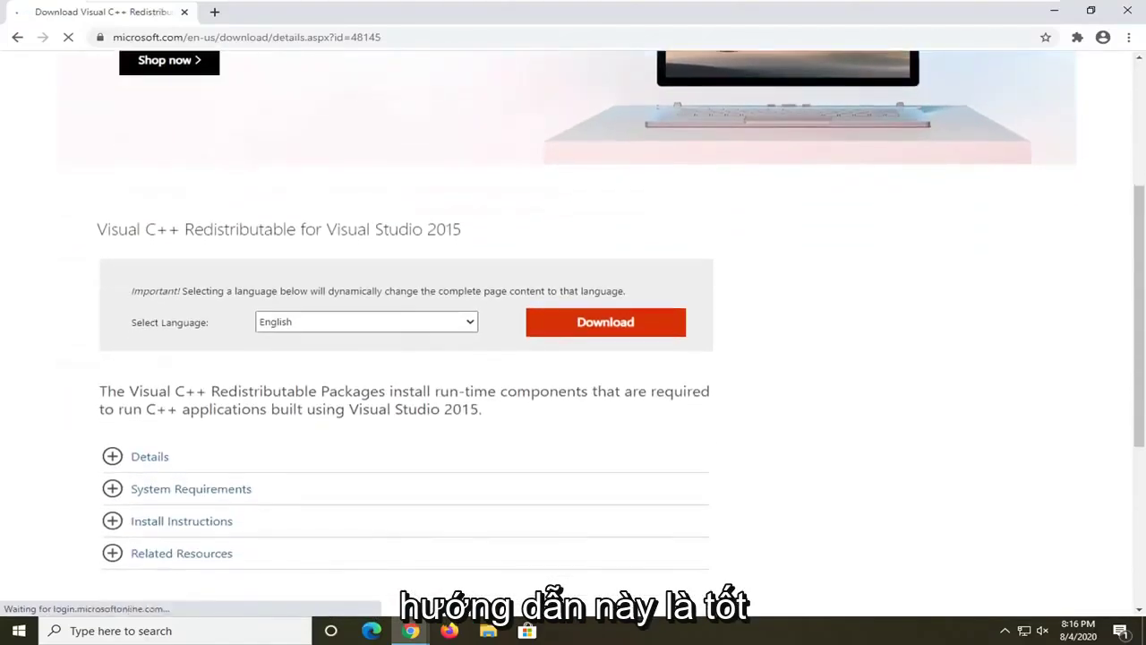
- Choose only vc_redist.x86.exe (13.1 MB) from the download list and continue with Next
click(614, 327)
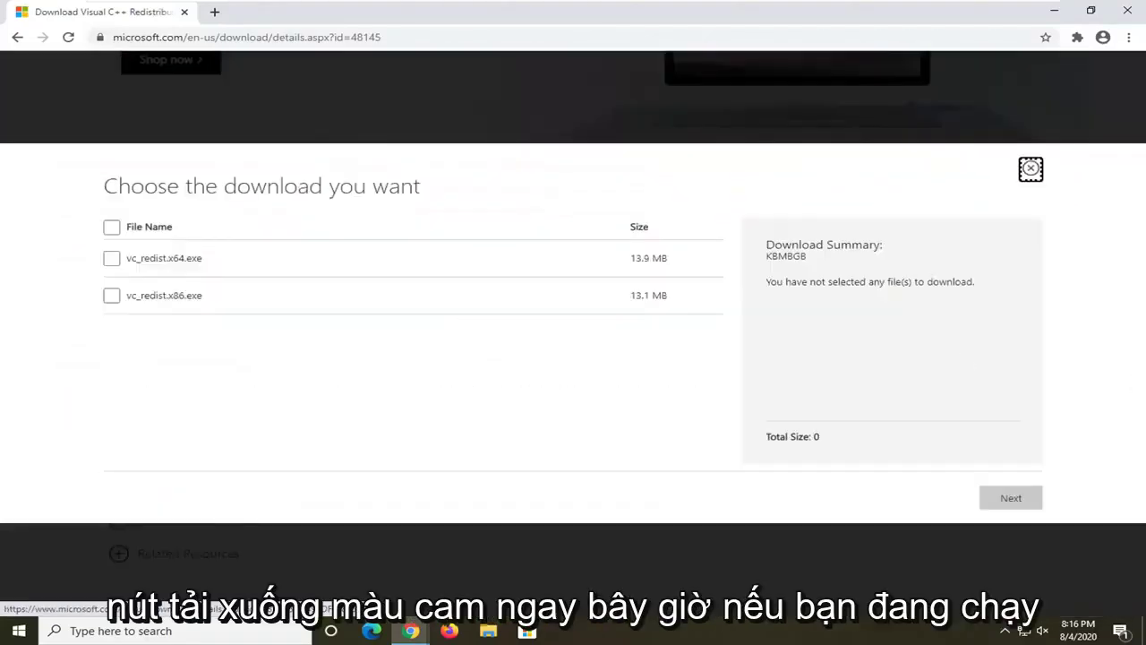
drag(165, 295, 203, 296)
click(204, 296)
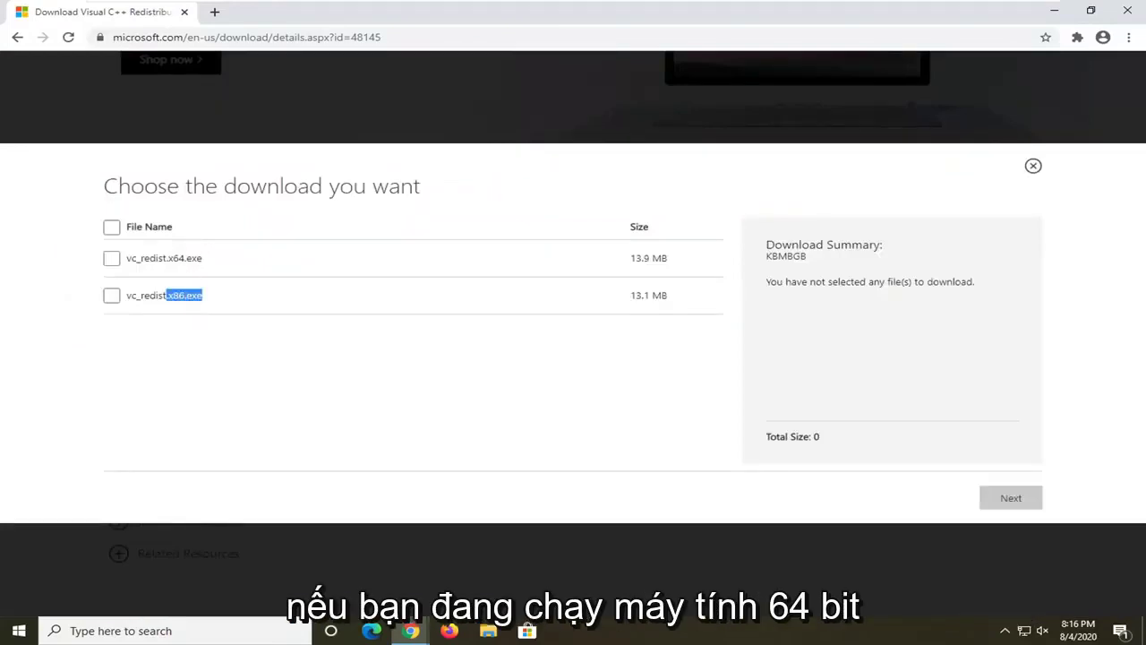
drag(173, 258, 203, 258)
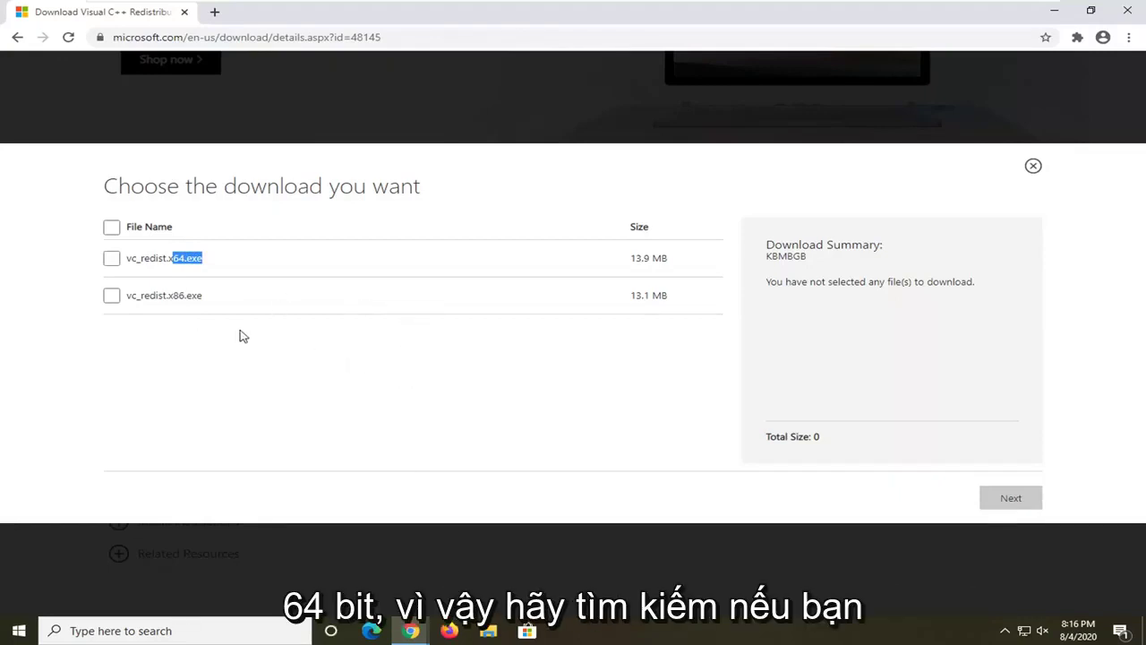
click(295, 324)
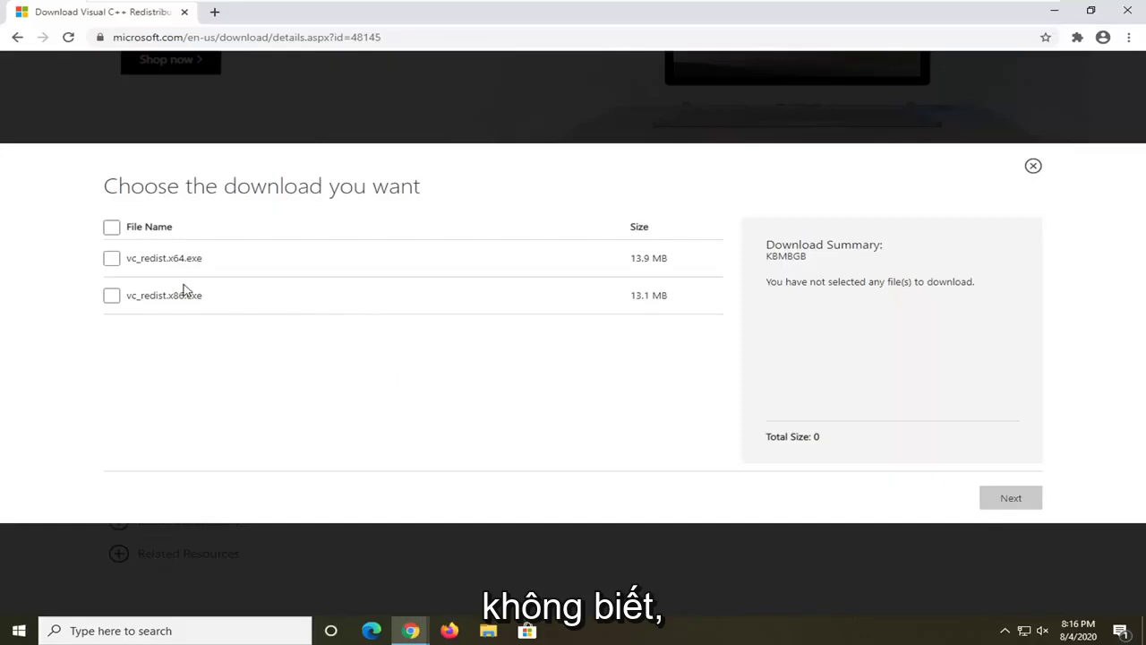
click(112, 296)
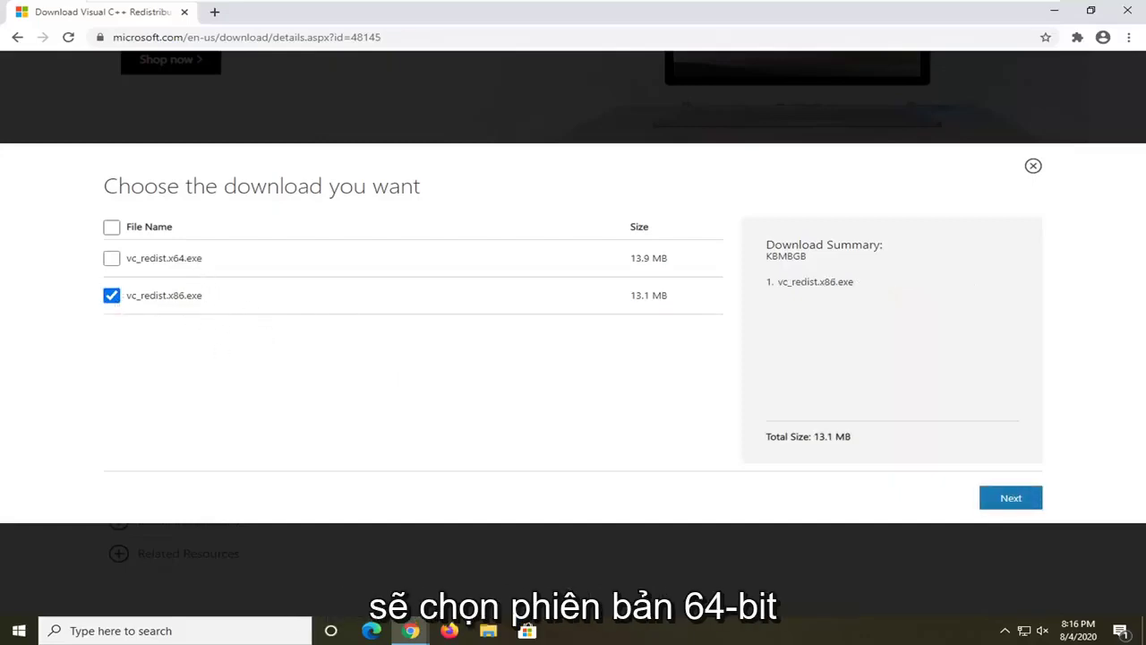
drag(168, 259, 208, 266)
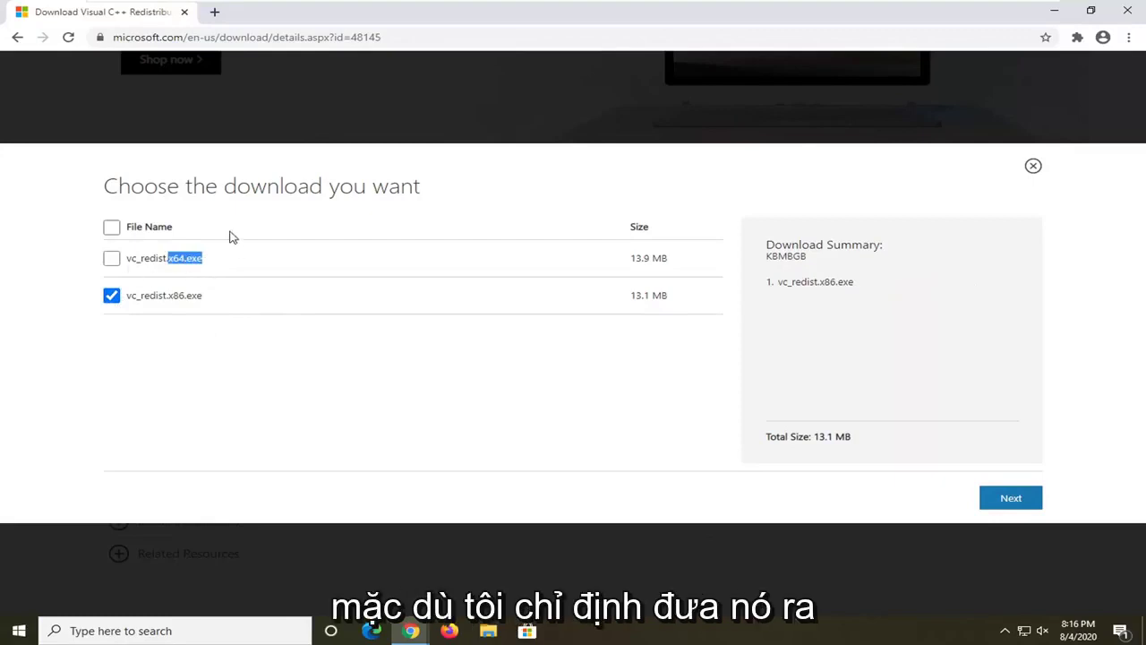
click(50, 281)
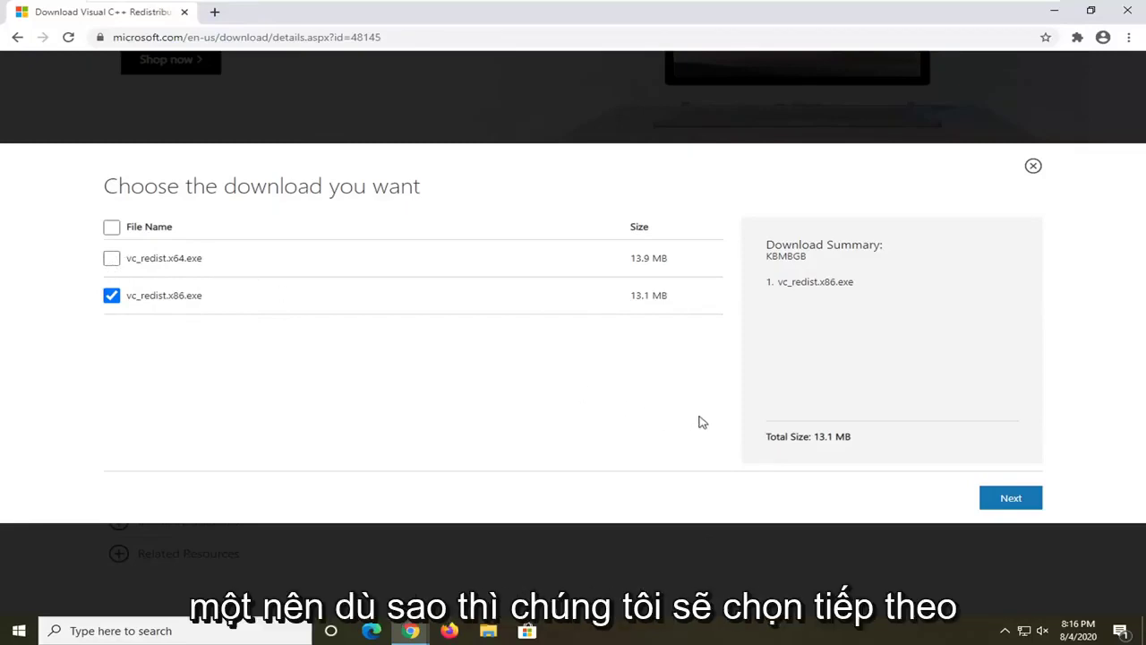
click(1006, 500)
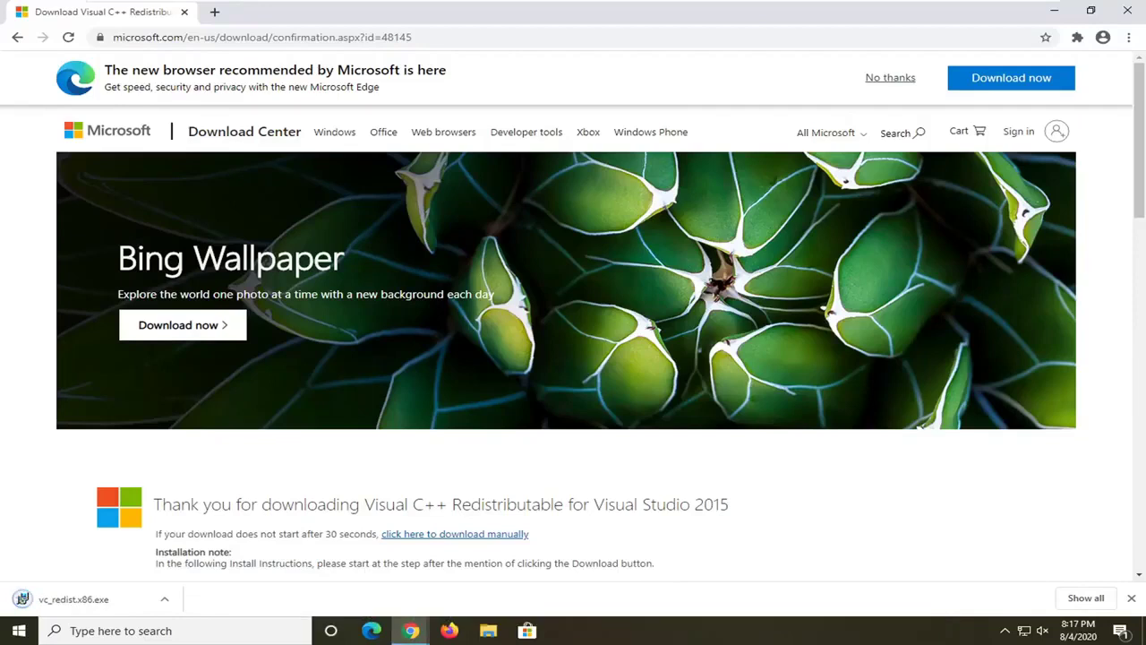
- Open the downloaded vc_redist.x86.exe from Chrome's download bar
click(74, 599)
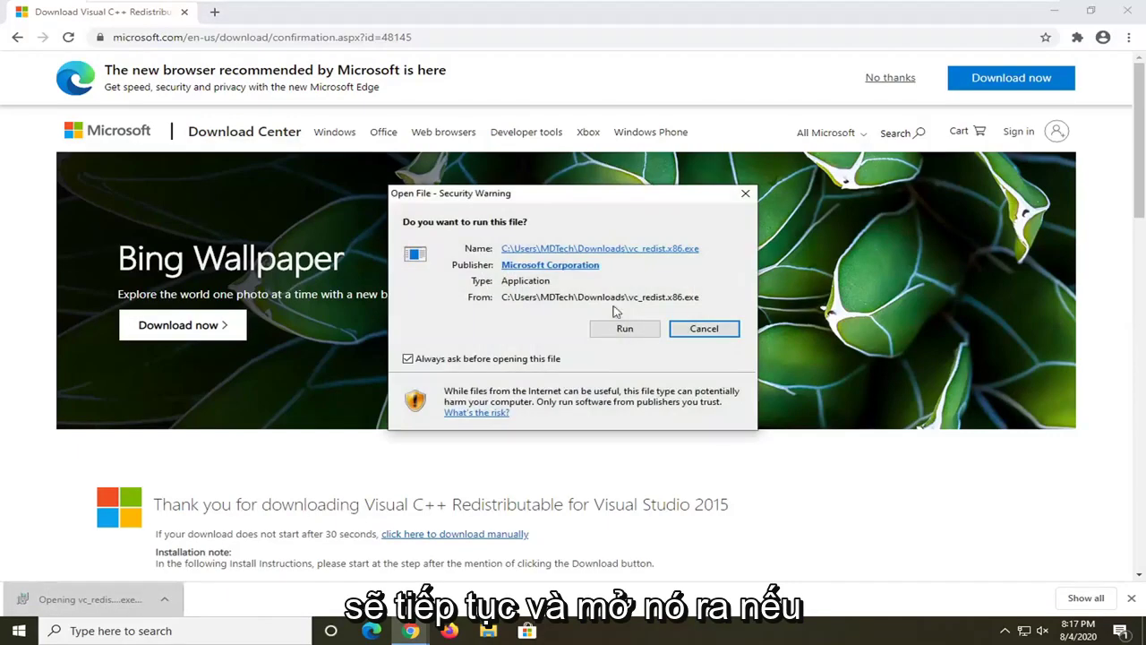
- Run the installer, accept the license and install; close Setup after it fails with error 0x80070666
click(616, 310)
click(1054, 12)
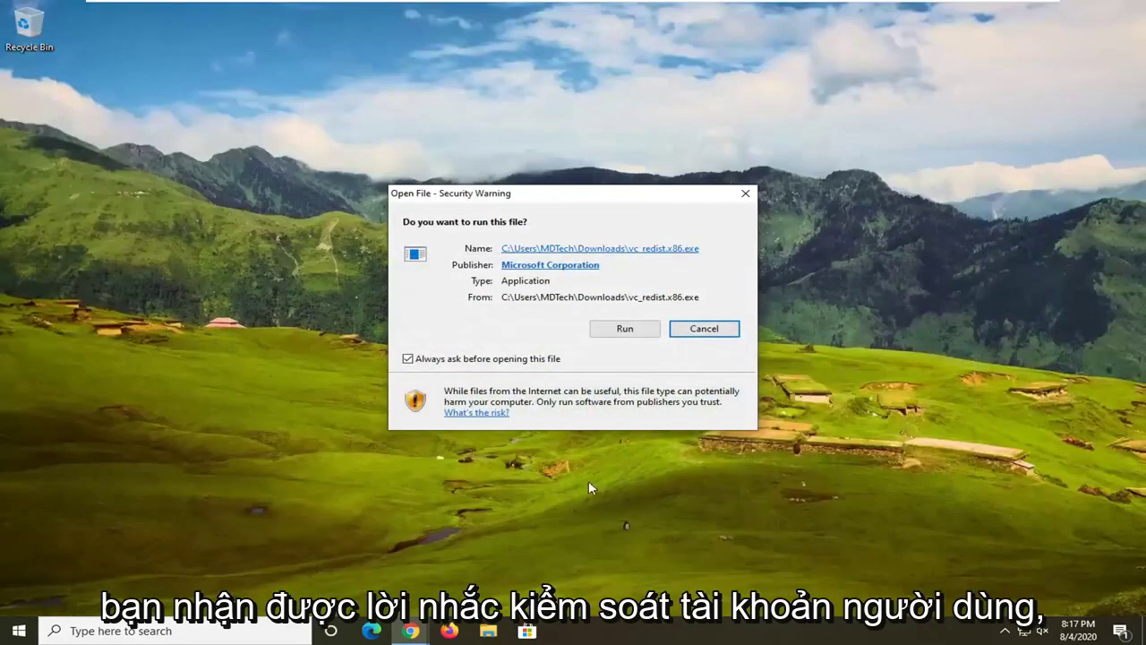
click(619, 327)
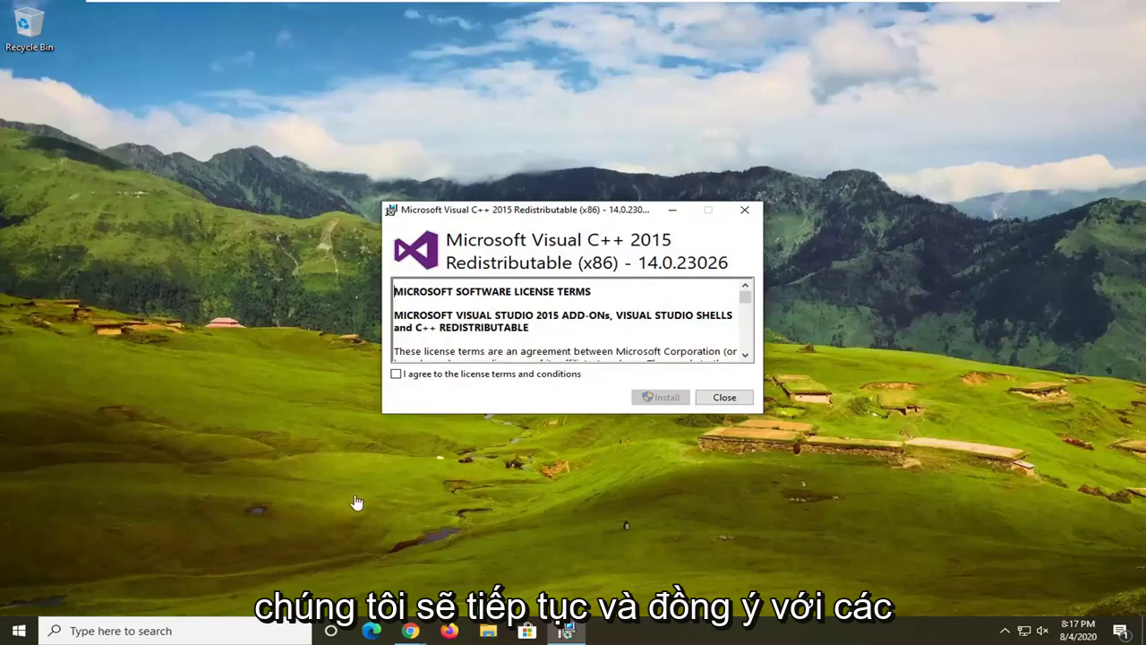
click(504, 377)
click(660, 397)
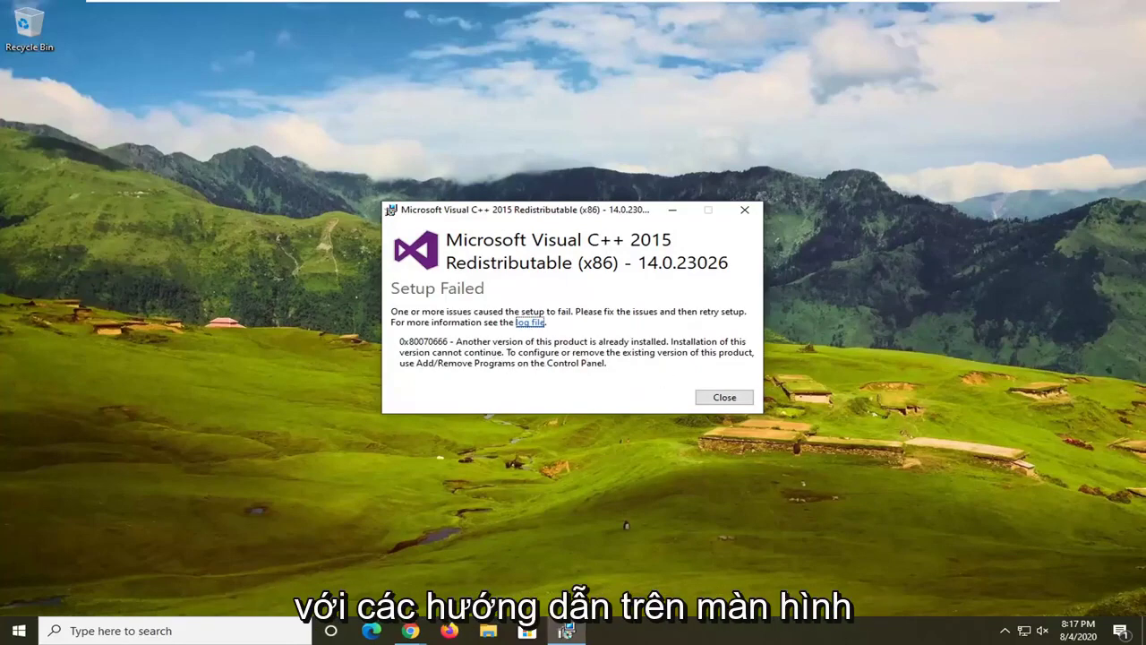
click(725, 398)
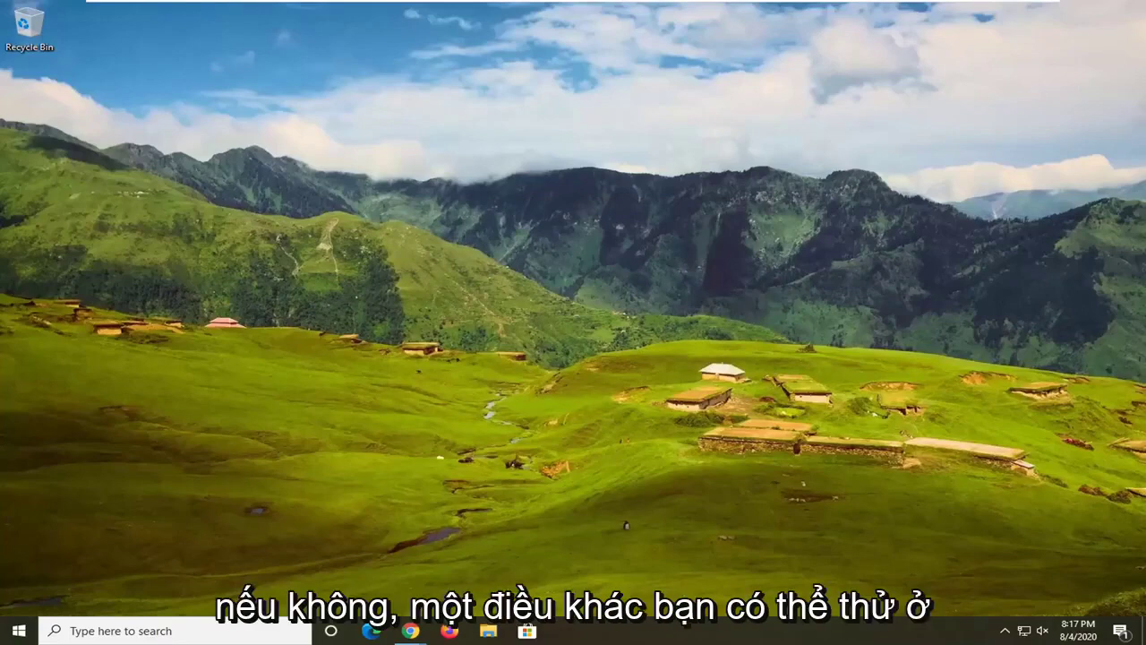
- Find Command Prompt via a 'cmd' Start search and launch it as administrator, approving UAC
click(3, 635)
text(cmd)
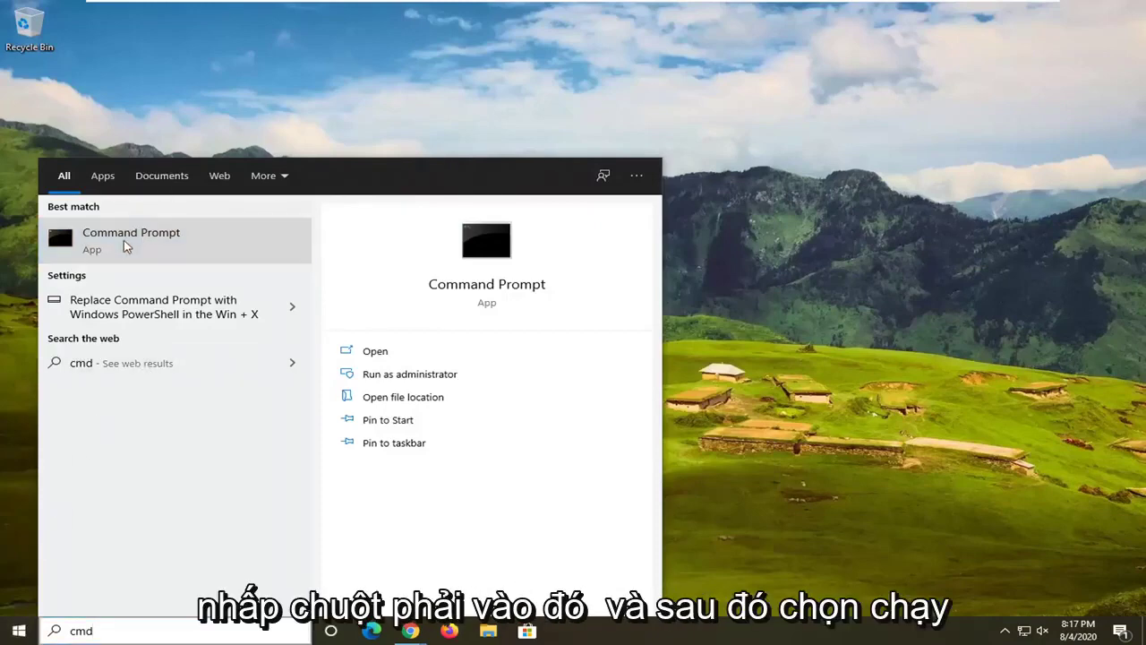
right_click(124, 249)
click(203, 256)
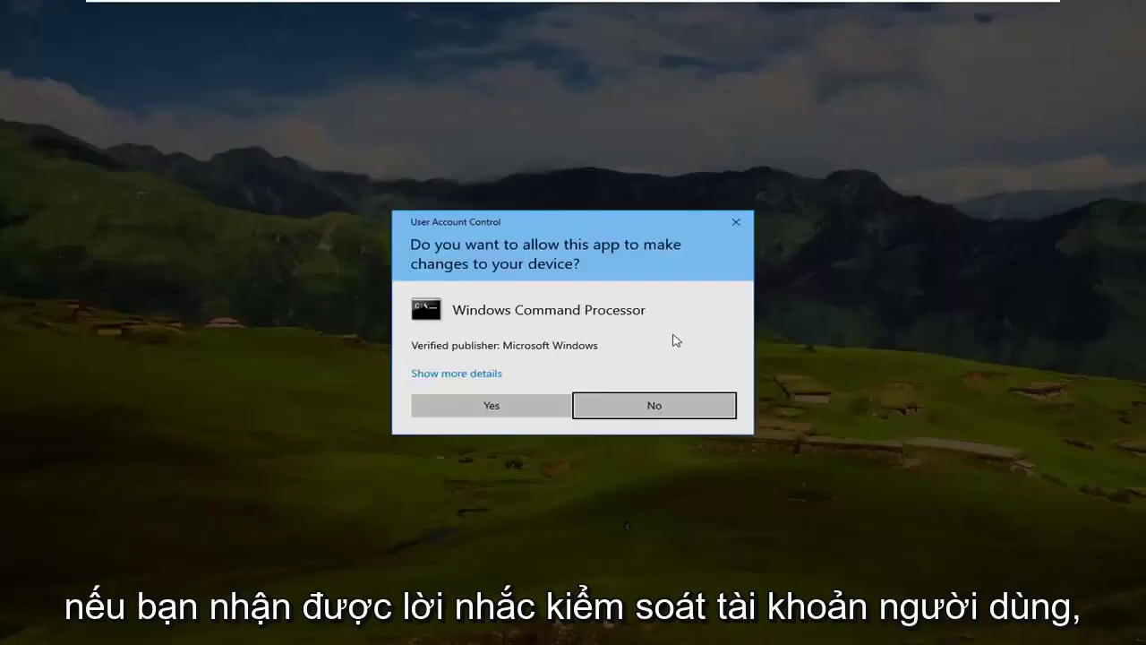
click(472, 406)
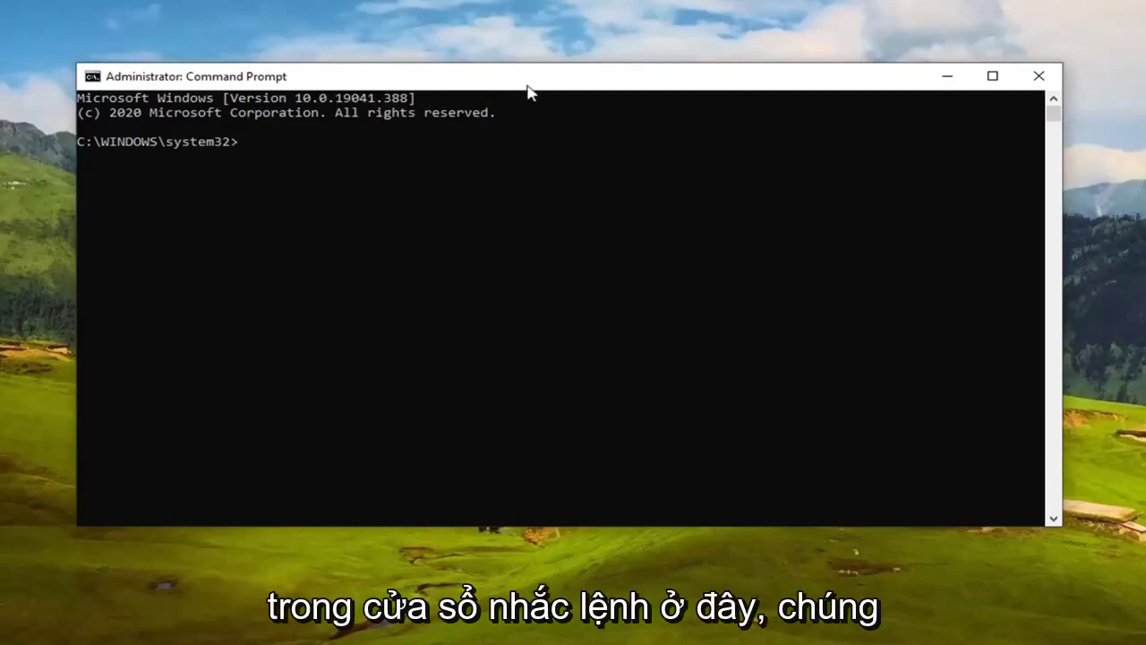
- Paste and run sfc /scannow, letting it finish with no integrity violations found
right_click(573, 80)
mouse_move(698, 224)
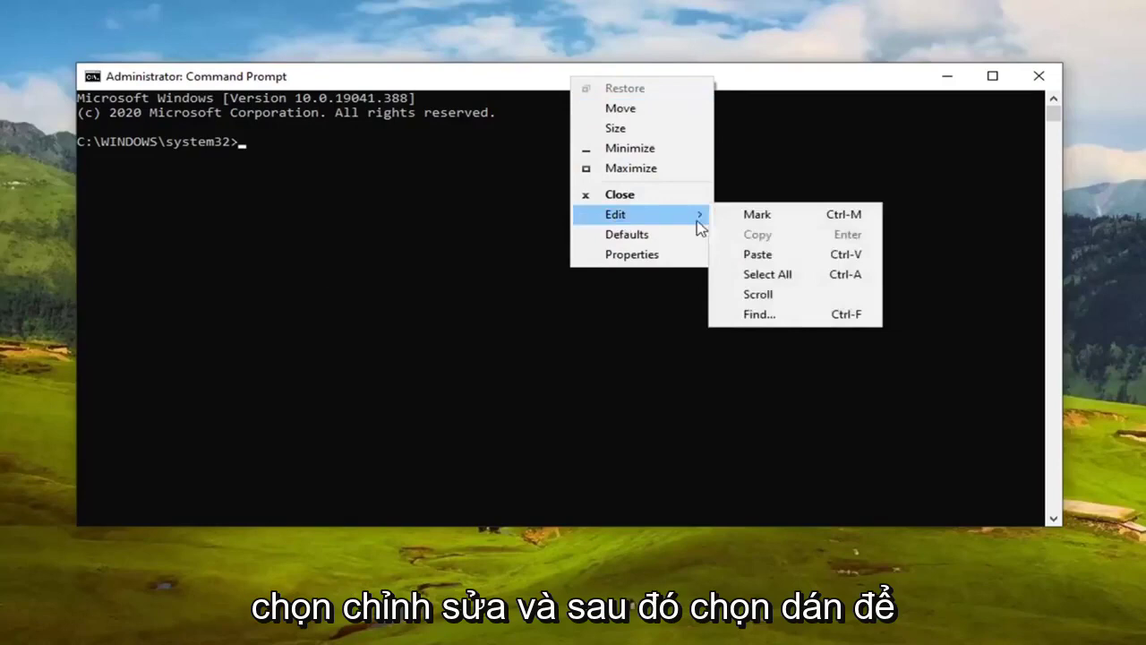
click(760, 255)
key(Return)
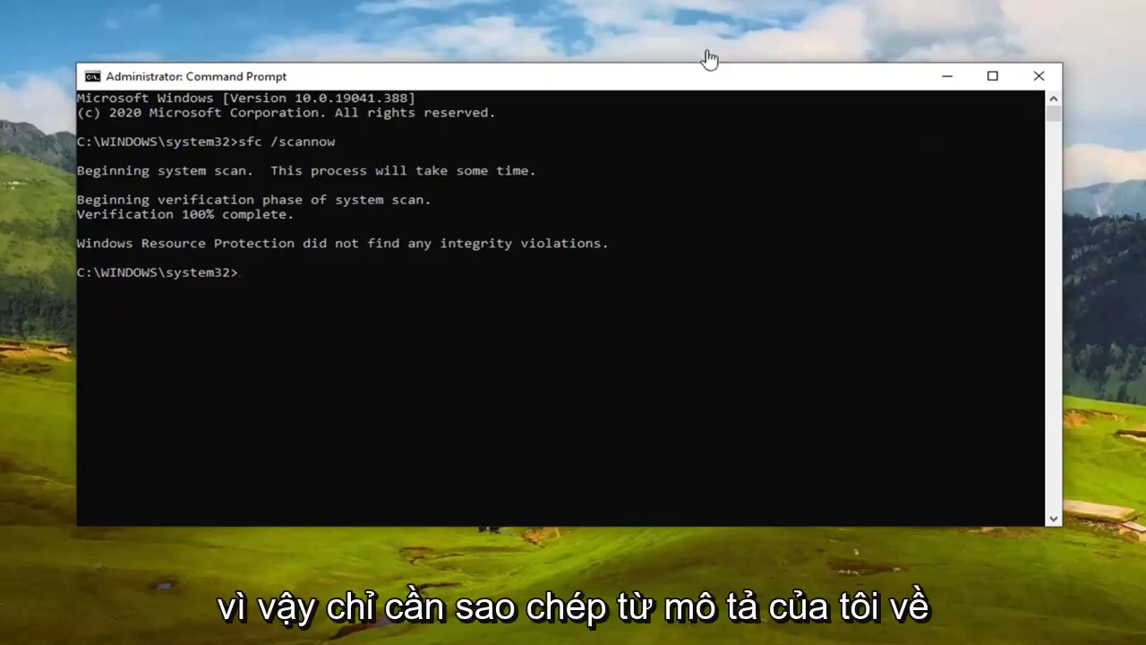
- Paste and run DISM.exe /Online /Cleanup-image /Restorehealth, then close Command Prompt once it completes
right_click(564, 80)
mouse_move(615, 215)
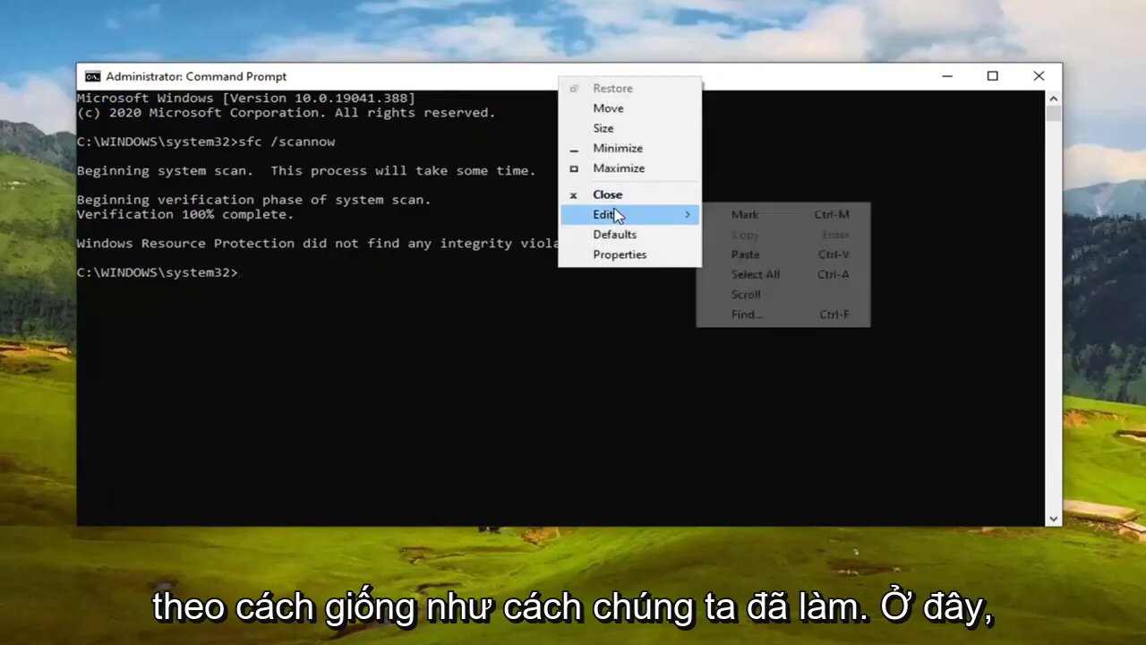
click(727, 254)
key(Return)
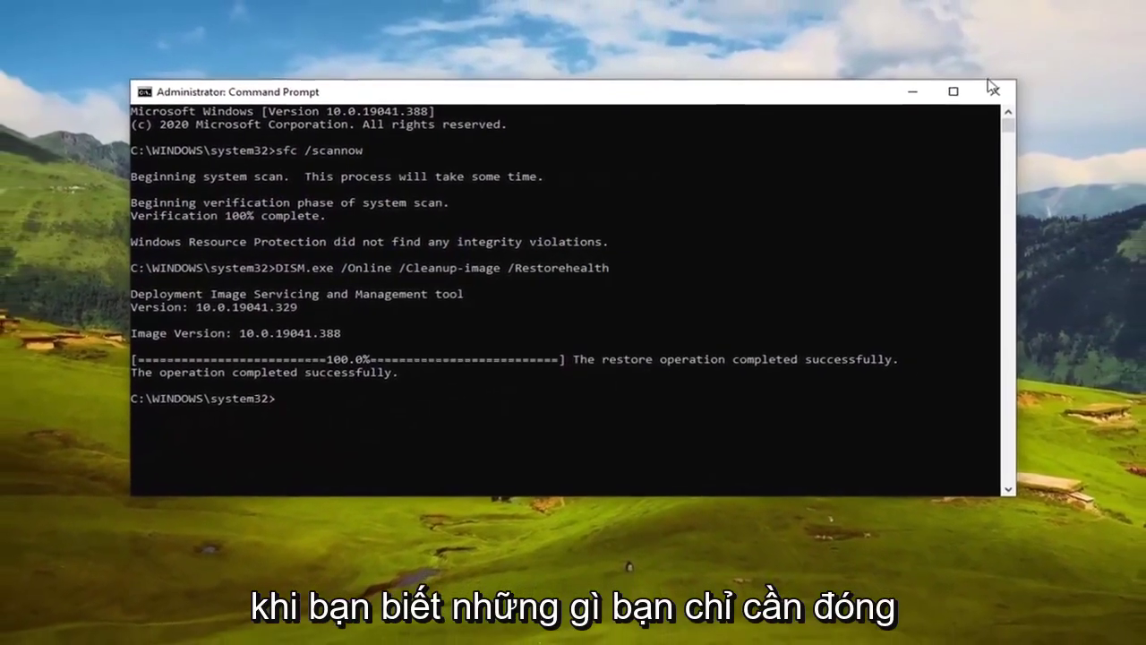
click(993, 89)
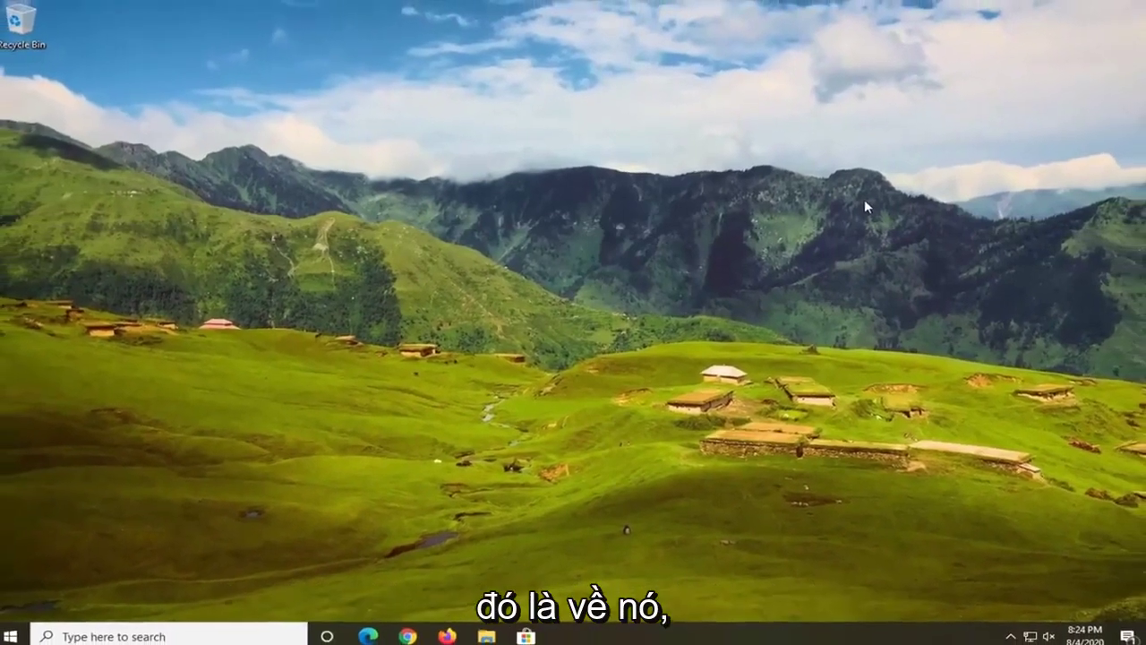